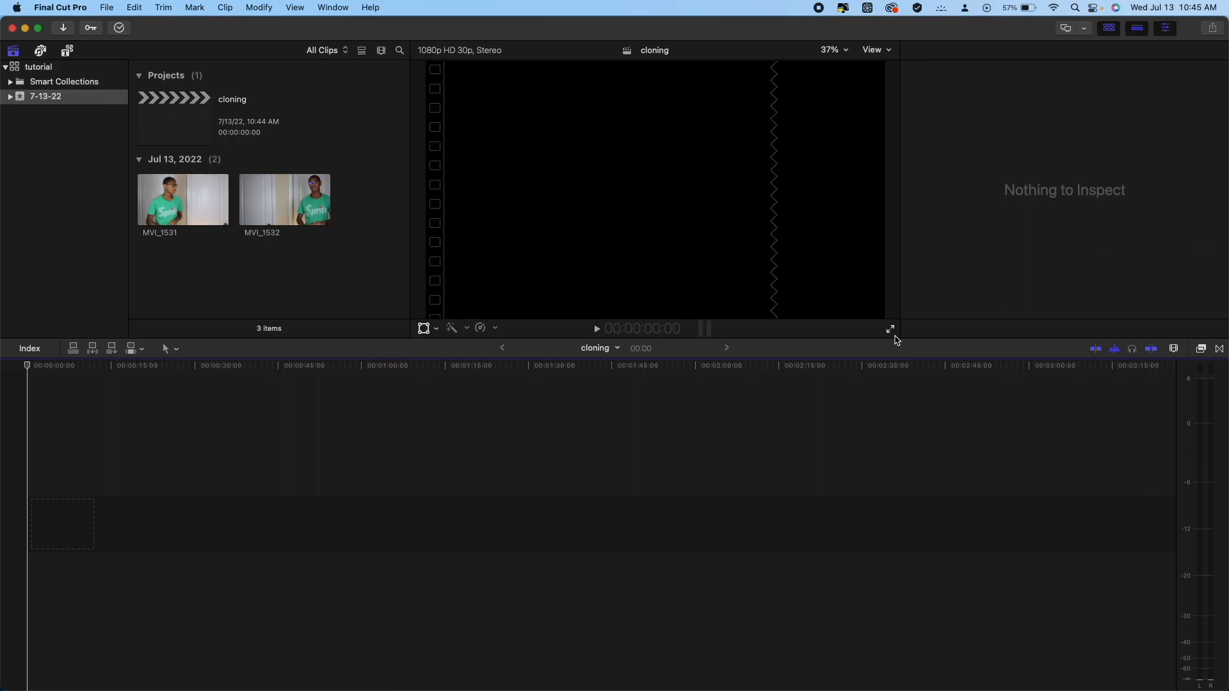
Step: Place the MVI_1531 clip at the start of the empty cloning project's timeline
drag(361, 189, 142, 243)
key(space)
click(195, 261)
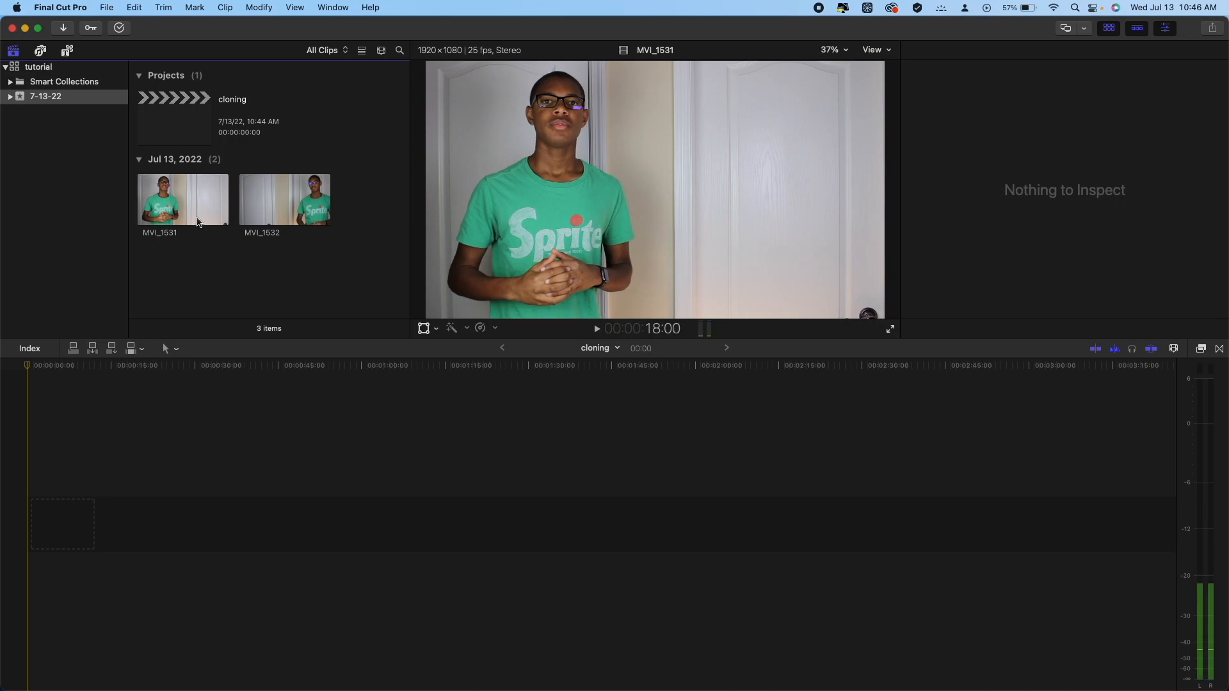
drag(192, 209, 64, 522)
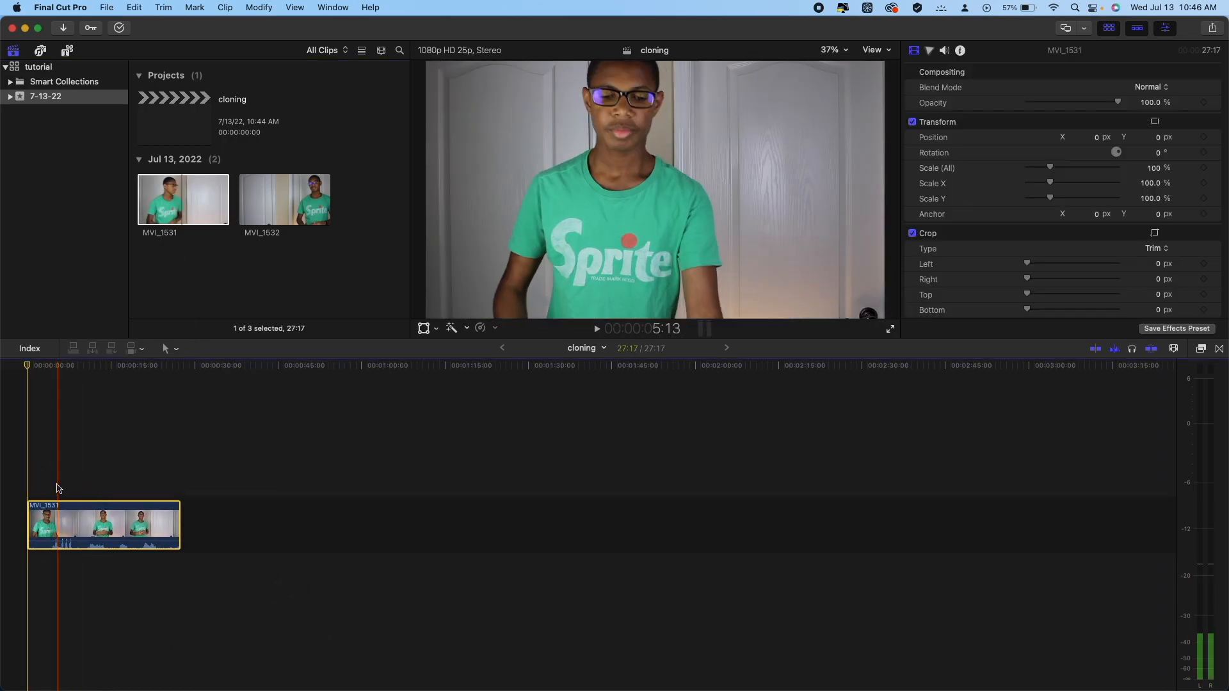
Step: Trim the opening of MVI_1531 in the timeline so the clip lasts 18:09
click(88, 485)
click(32, 524)
drag(32, 523, 81, 513)
click(82, 484)
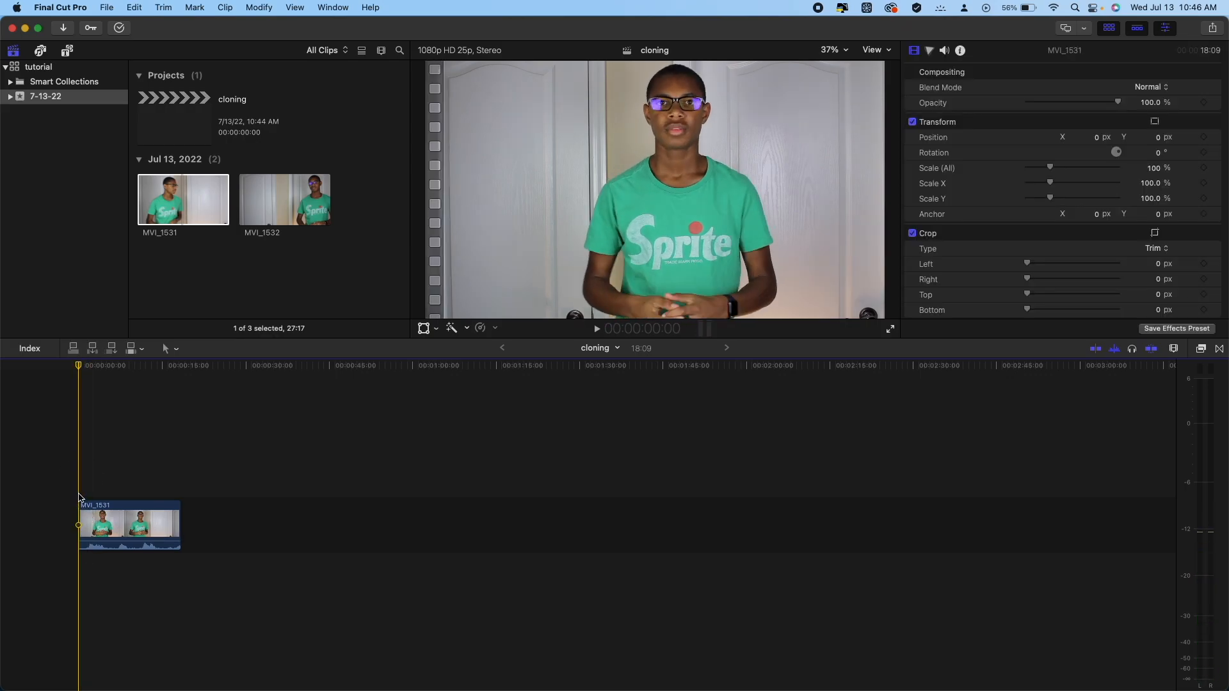
Step: Place MVI_1532 above MVI_1531 in the timeline and trim its opening to leave a 17:03 clip
key(super+equal)
key(super+equal)
key(super+equal)
key(super+equal)
key(super+equal)
key(super+minus)
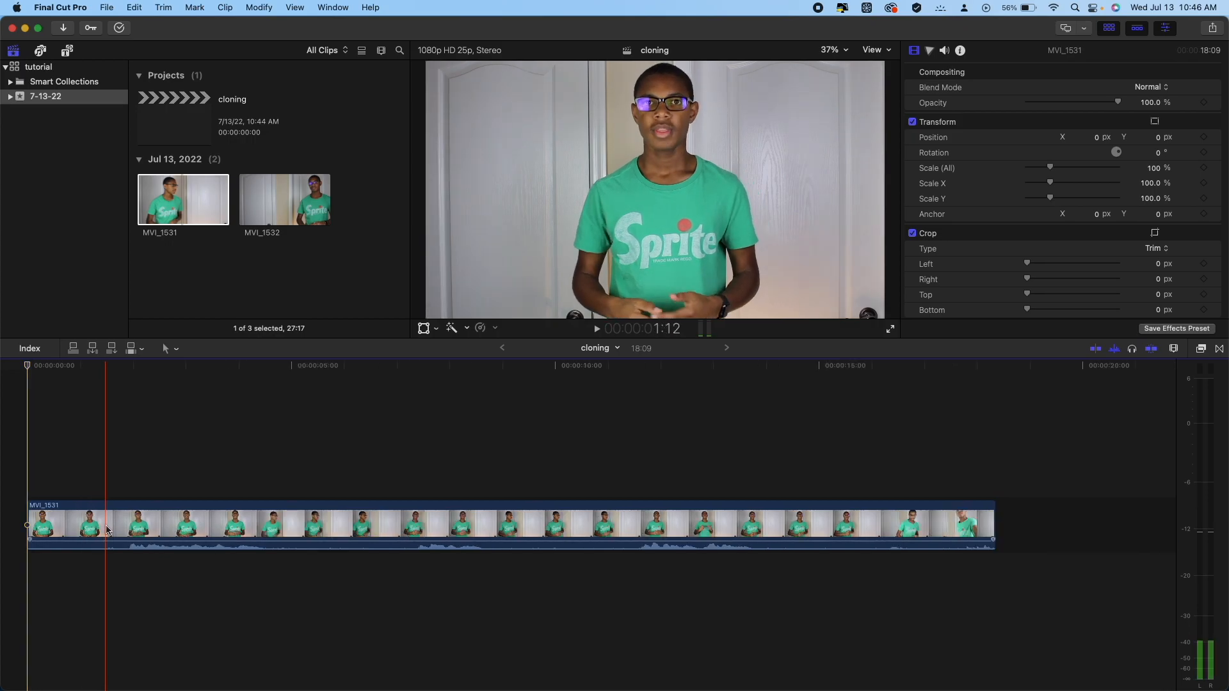
key(super+minus)
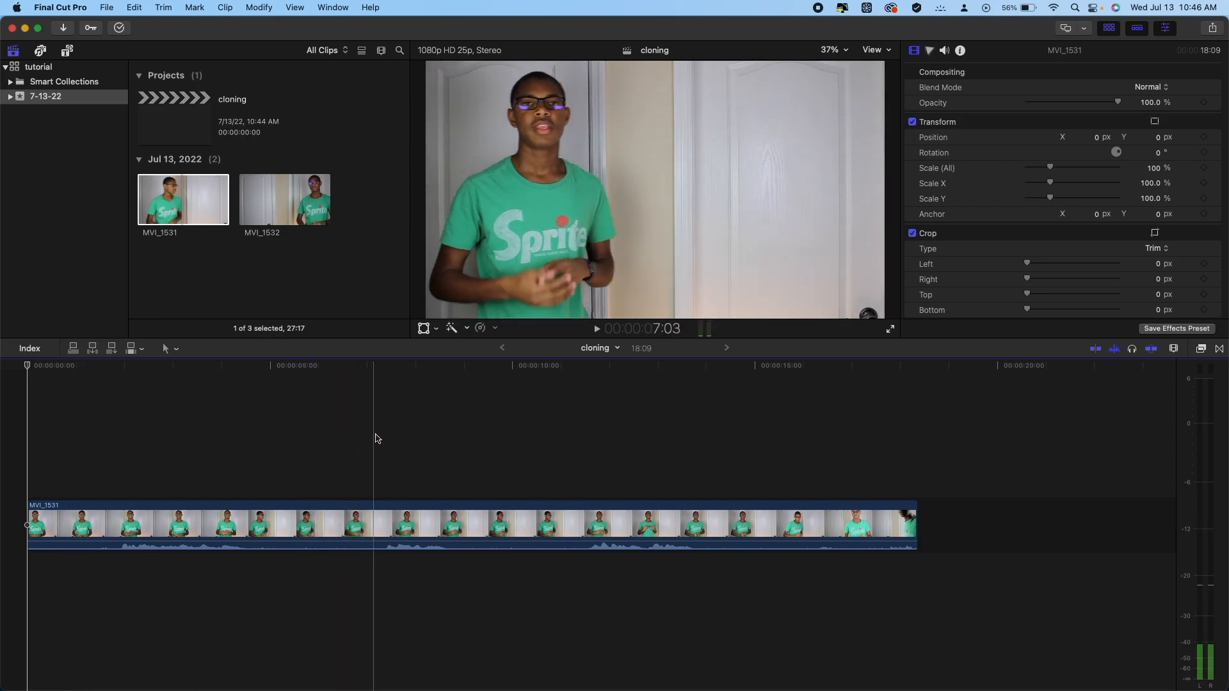
click(279, 193)
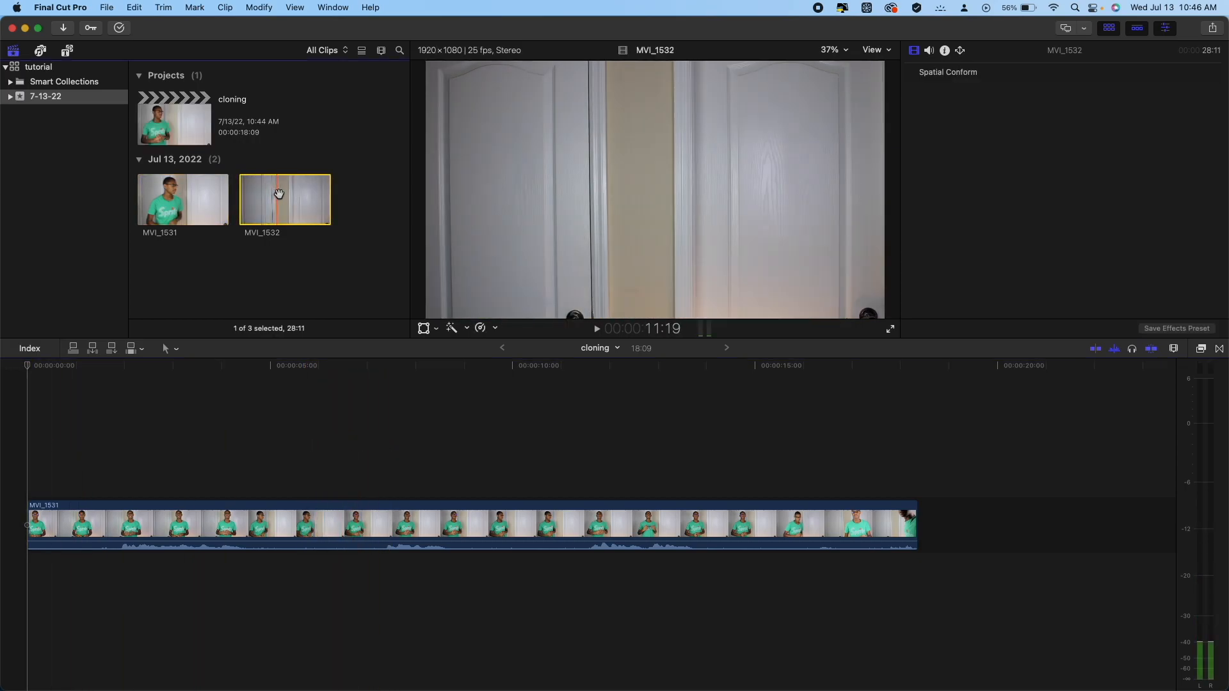
drag(279, 194, 476, 456)
drag(622, 466, 384, 448)
drag(239, 464, 602, 452)
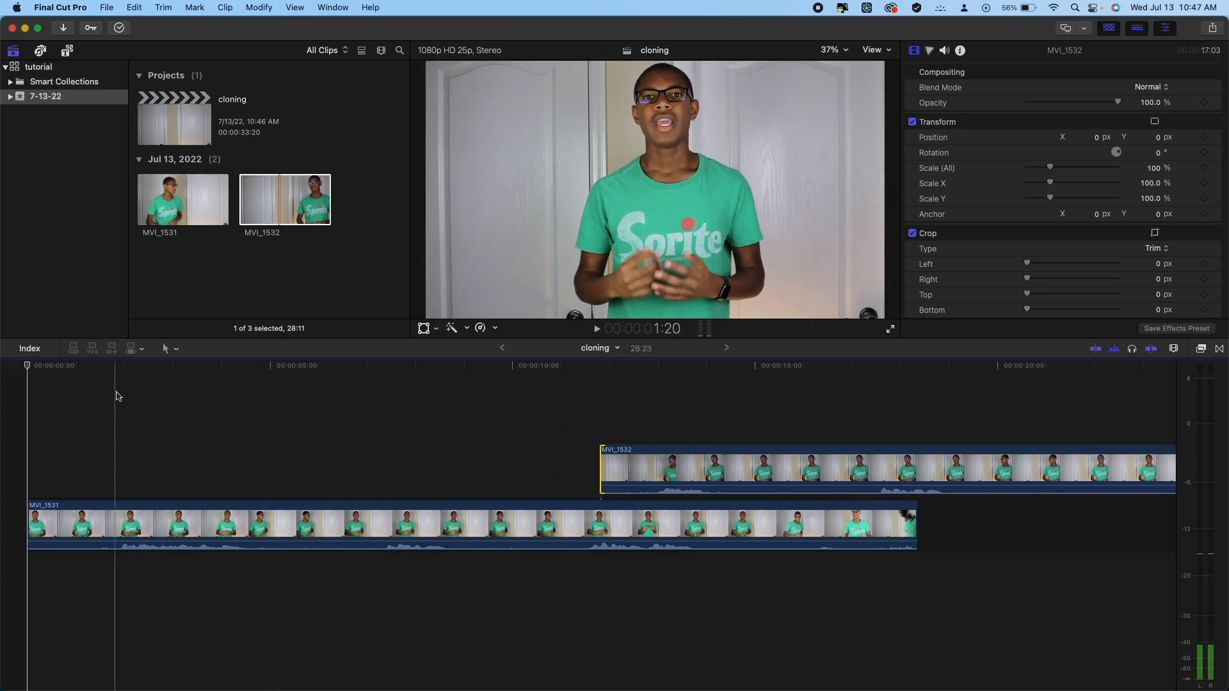
Step: Move MVI_1532 earlier and trim its opening so it starts at 4:13 and lasts 16:09
click(246, 403)
drag(691, 474, 306, 479)
drag(212, 459, 248, 459)
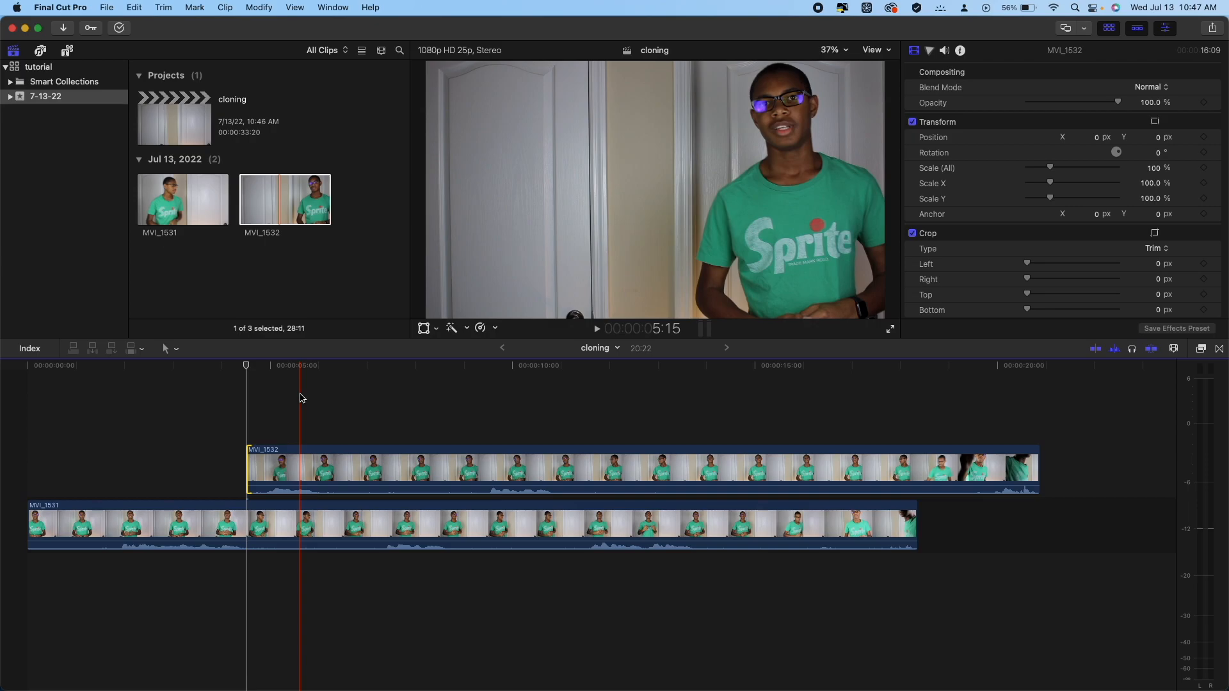
Step: Apply the Shape Mask effect from the Masks category to MVI_1532 and close the effects browser
drag(303, 398, 158, 456)
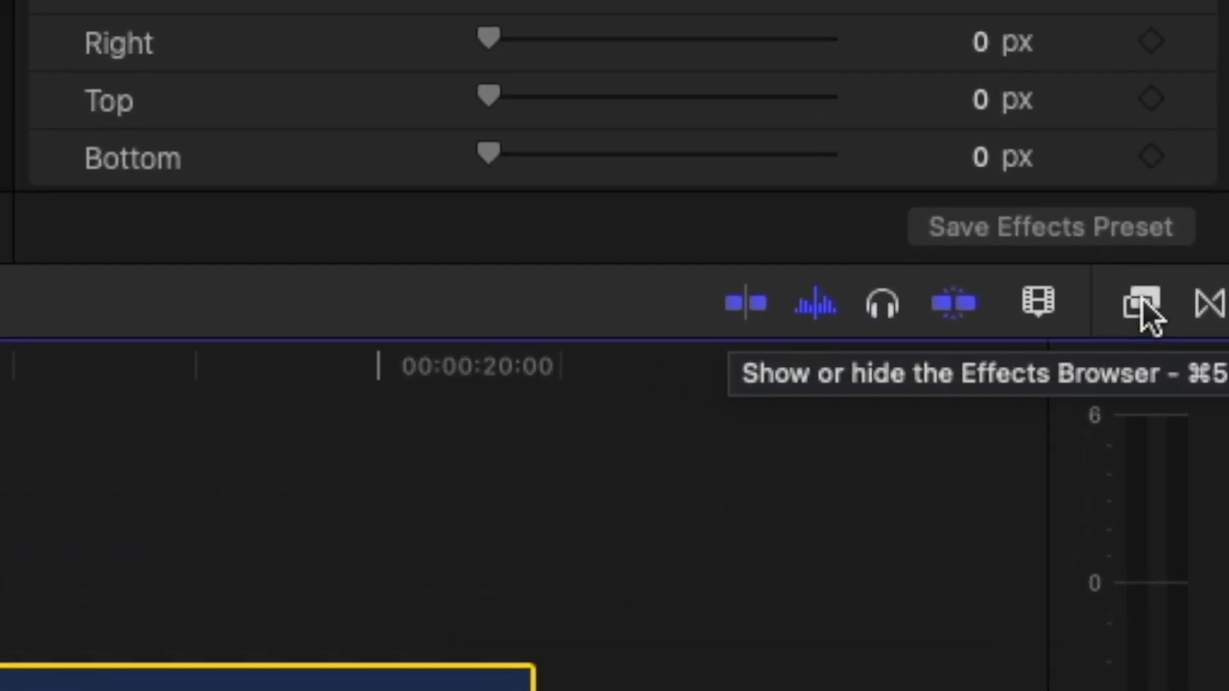
click(1141, 304)
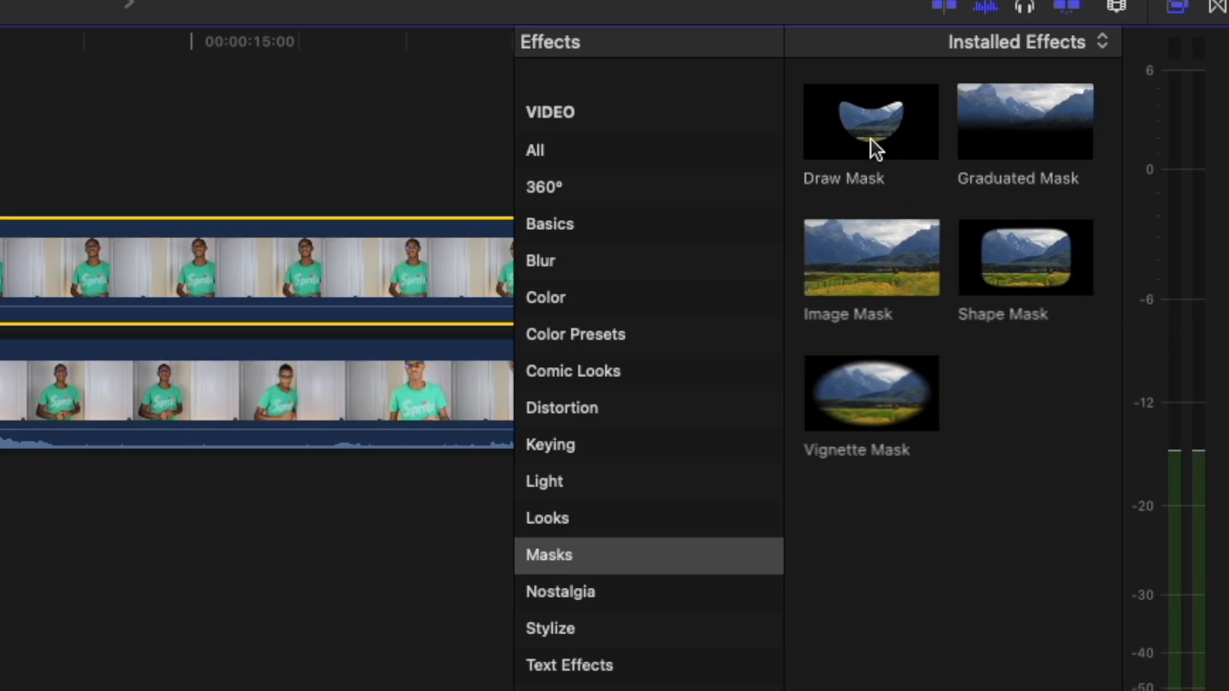
drag(1069, 269, 2, 239)
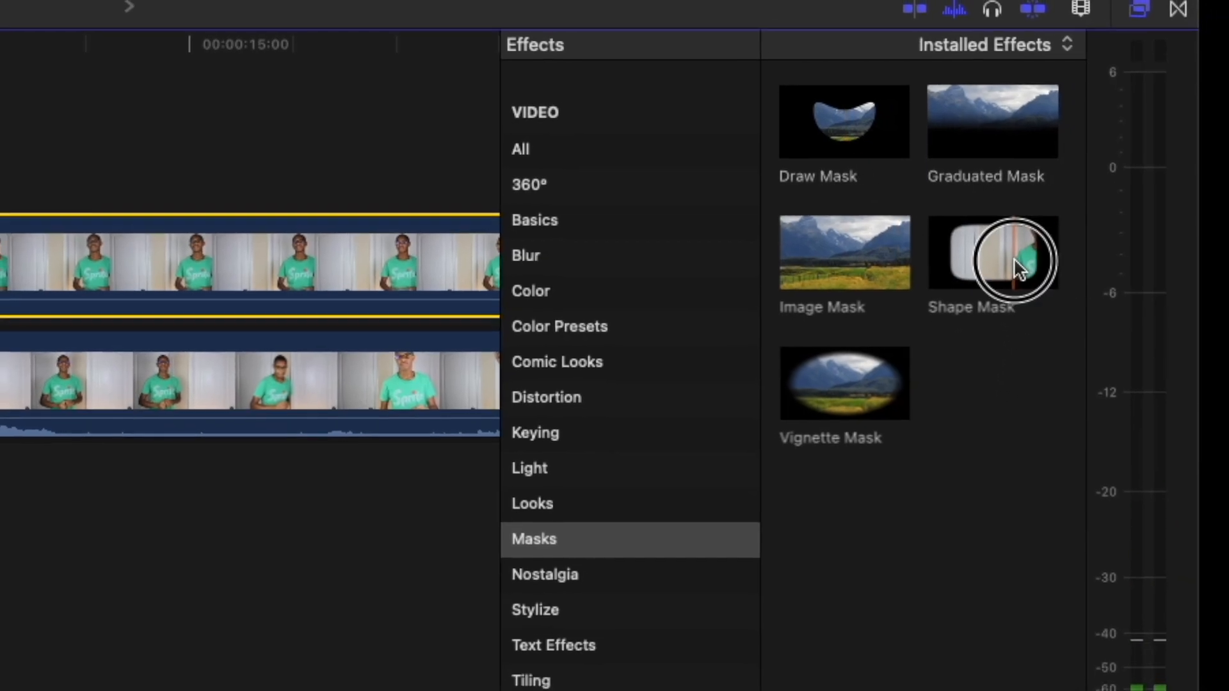
drag(180, 290, 173, 296)
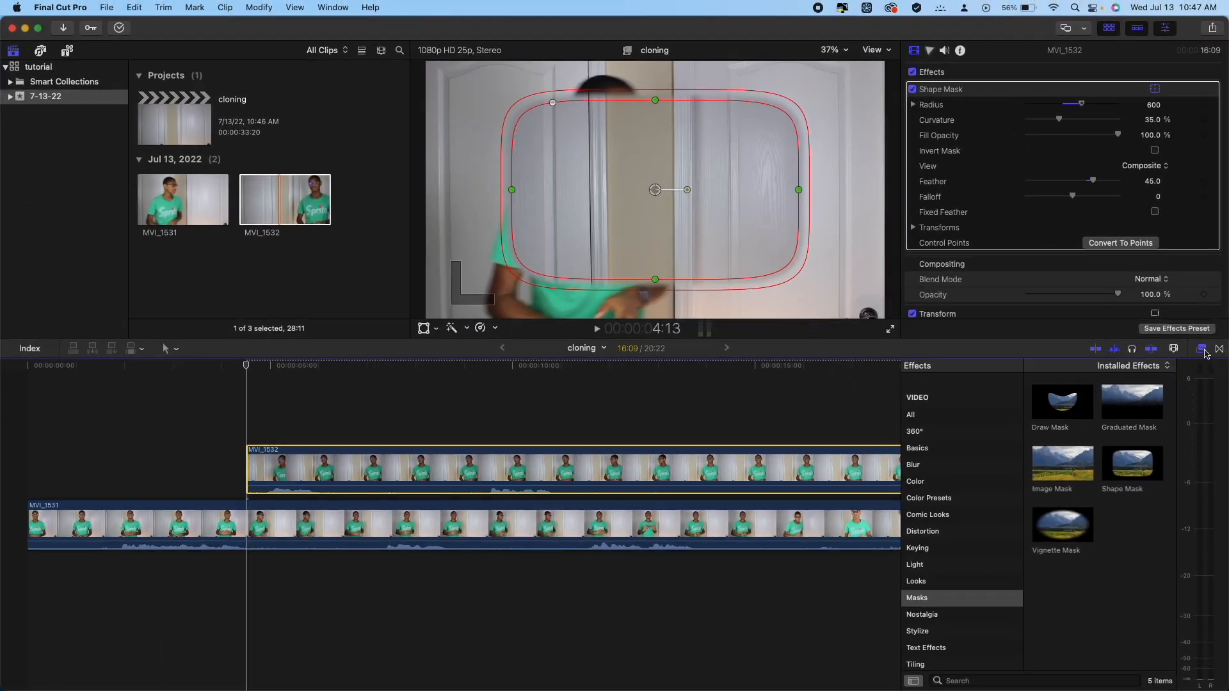
click(1200, 350)
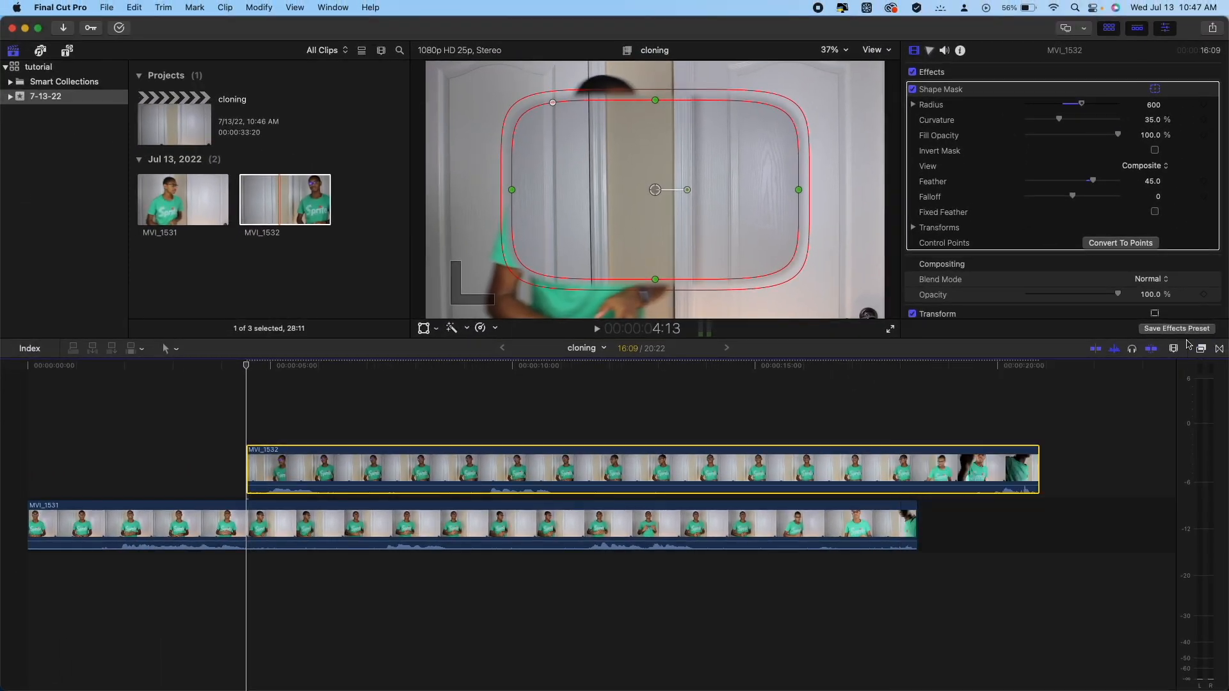
Step: Reshape the shape mask to 0% curvature and enlarge it to cover the right half of the frame, its left edge near the door divide
drag(654, 189, 764, 191)
drag(764, 101, 754, 33)
drag(620, 195, 683, 193)
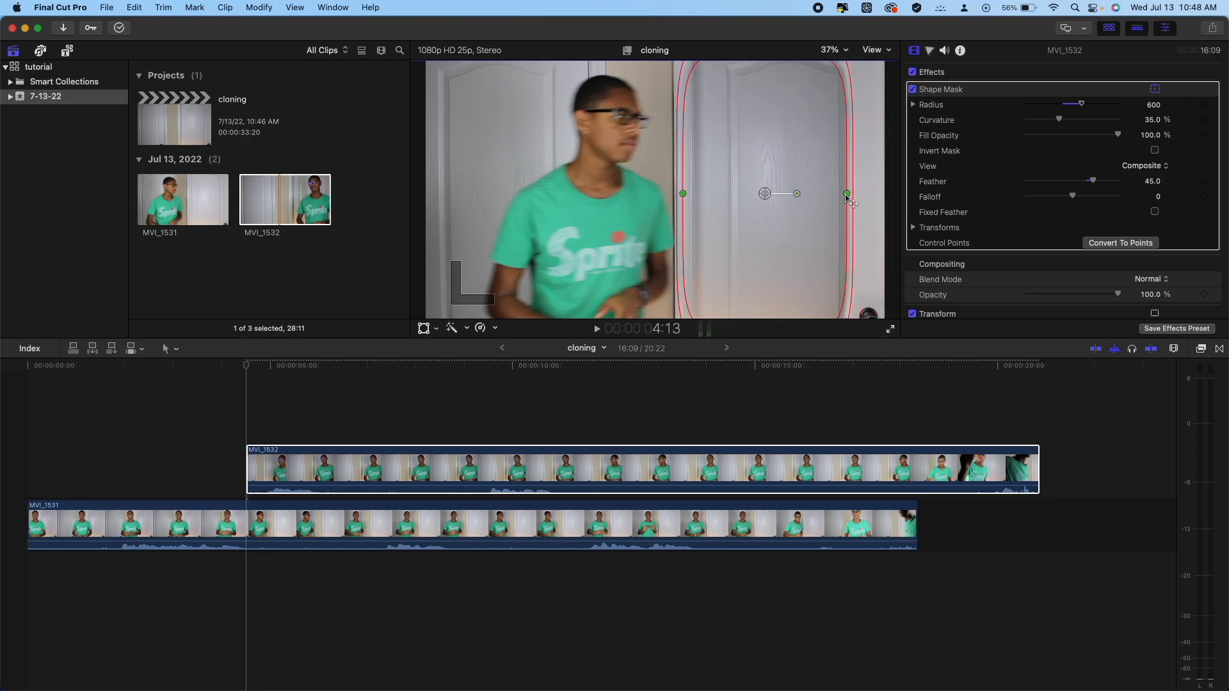
drag(846, 194, 886, 197)
drag(765, 195, 792, 245)
drag(697, 104, 629, 98)
drag(791, 246, 806, 189)
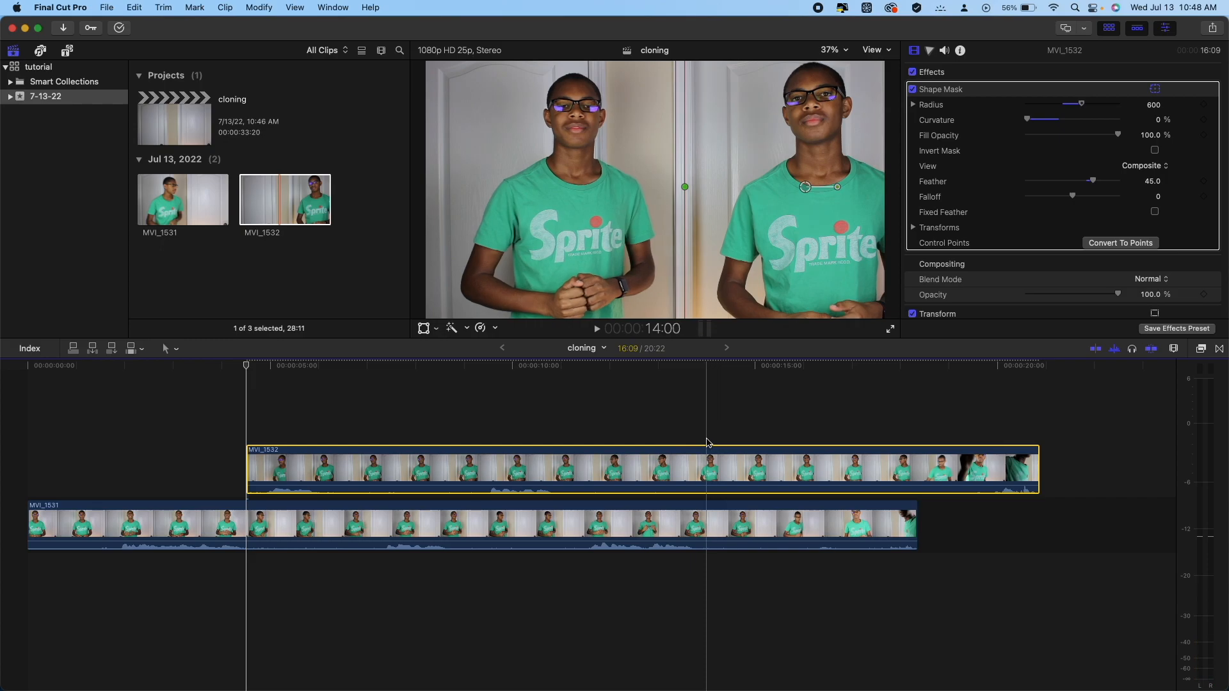
click(676, 416)
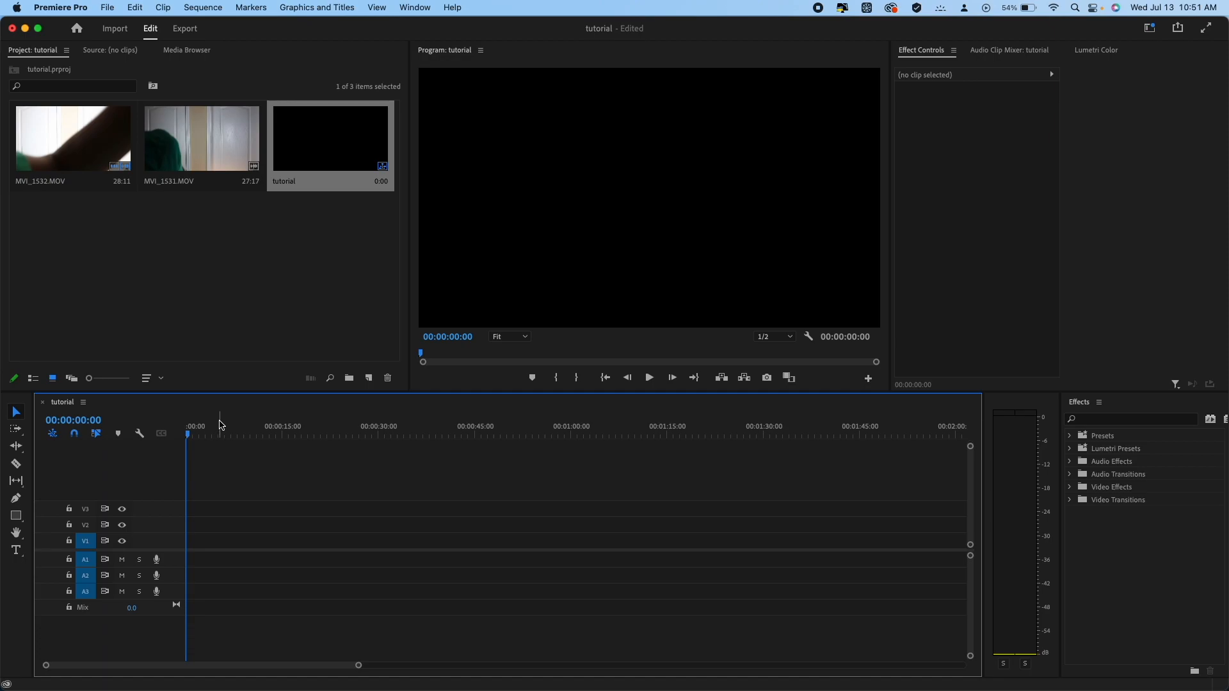
Step: Switch to Premiere Pro and place MVI_1531.MOV on track V1 of the tutorial sequence and MVI_1532.MOV above it on V2
click(200, 153)
drag(217, 152, 251, 539)
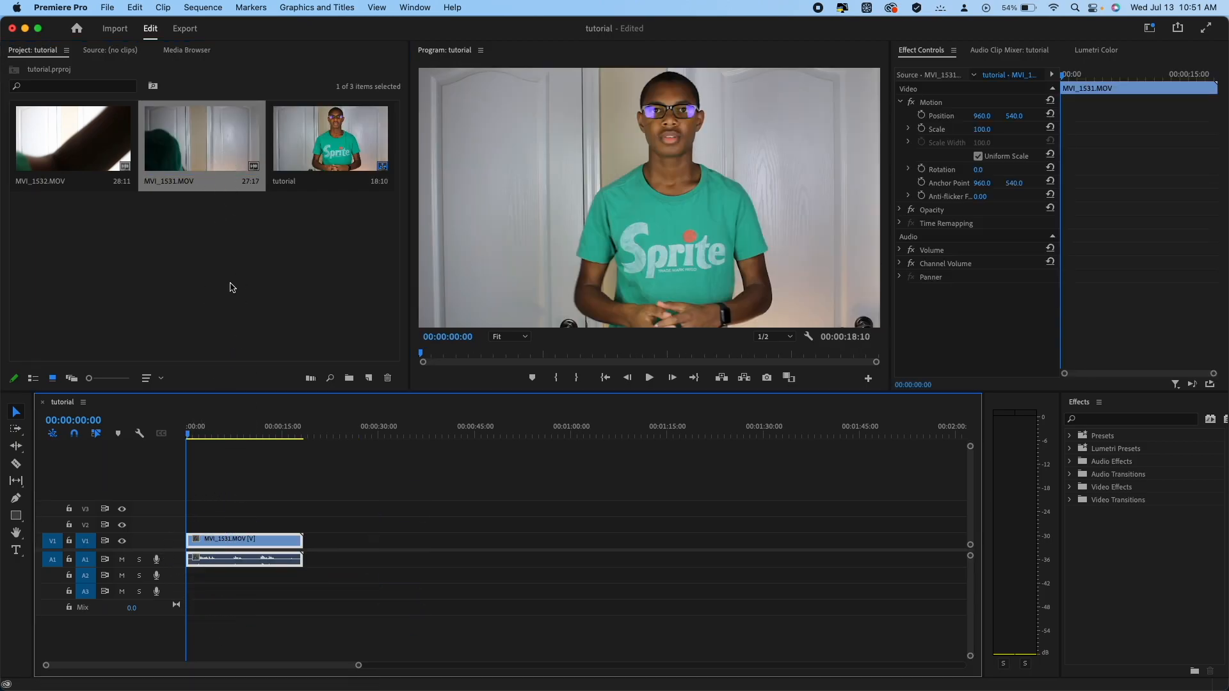
click(61, 152)
drag(60, 152, 209, 525)
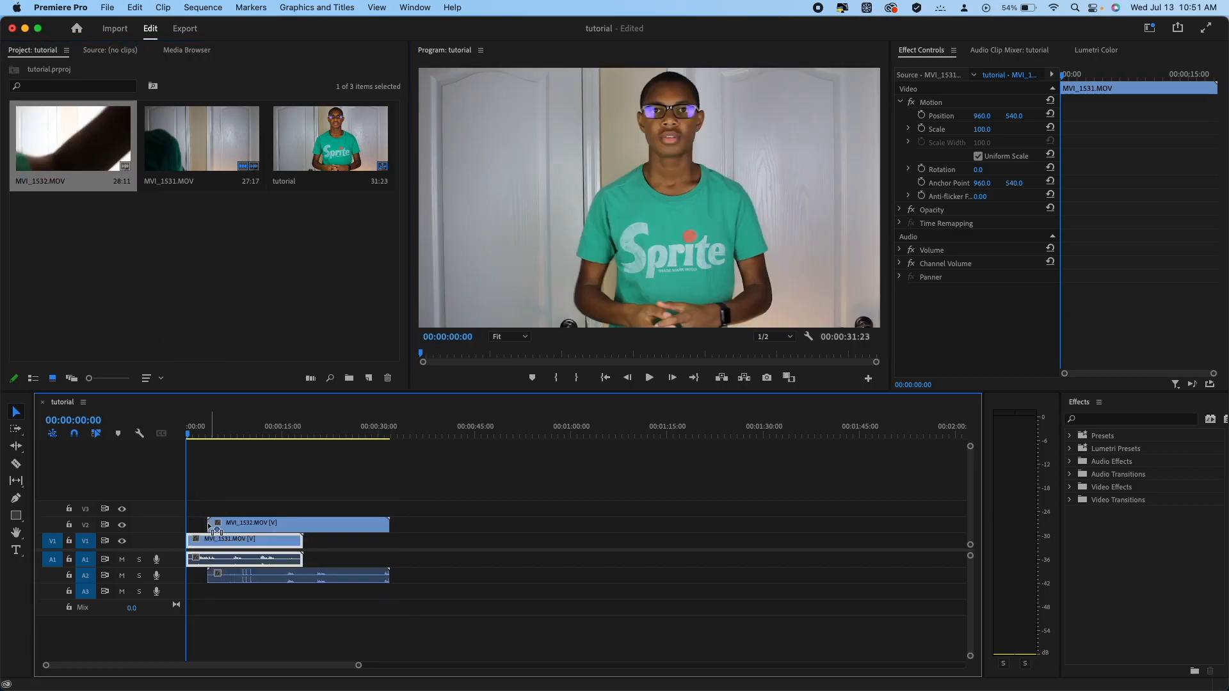
Step: Trim the opening of MVI_1532.MOV on V2 and increase the height of video tracks V1 and V2
drag(210, 576, 254, 576)
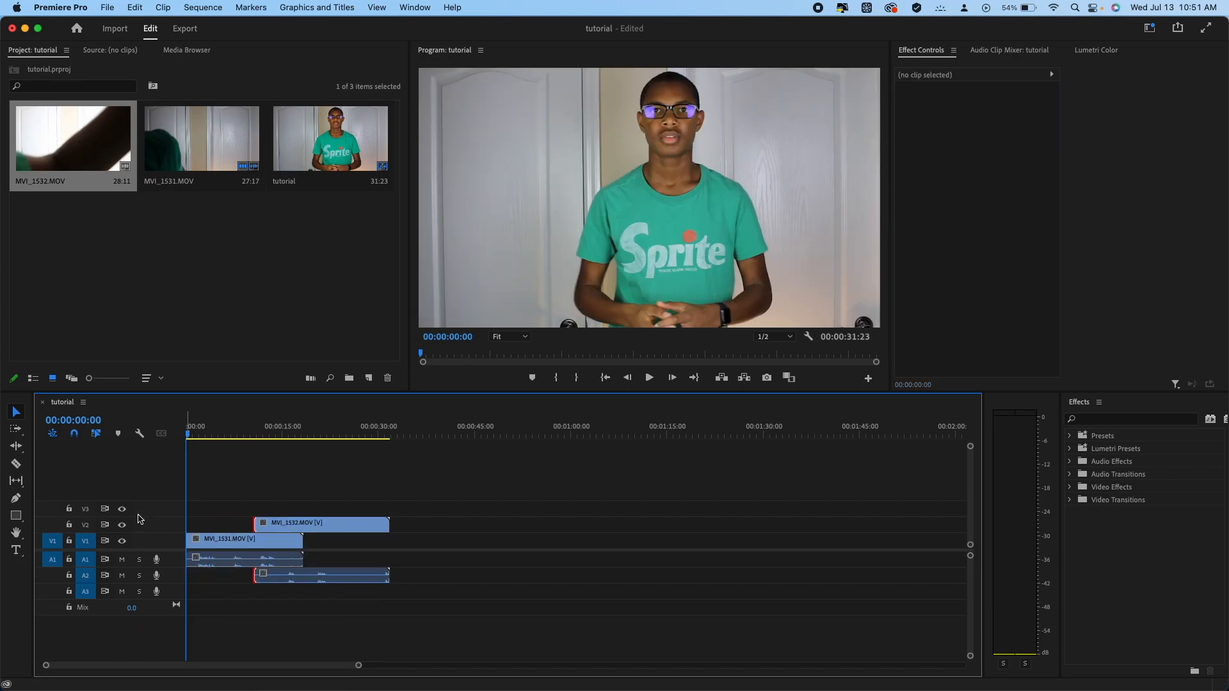
mouse_move(129, 517)
mouse_down()
mouse_move(142, 501)
mouse_move(138, 520)
mouse_up()
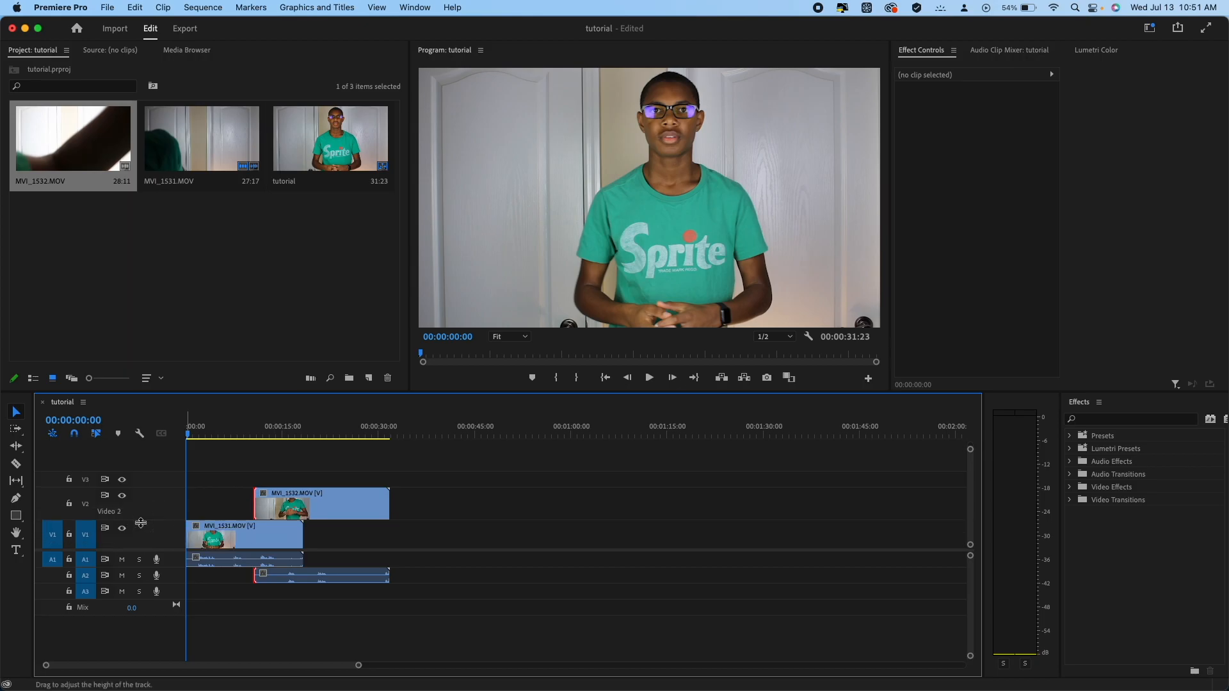
Step: Add a rectangular opacity mask to the MVI_1532.MOV clip on V2
click(288, 508)
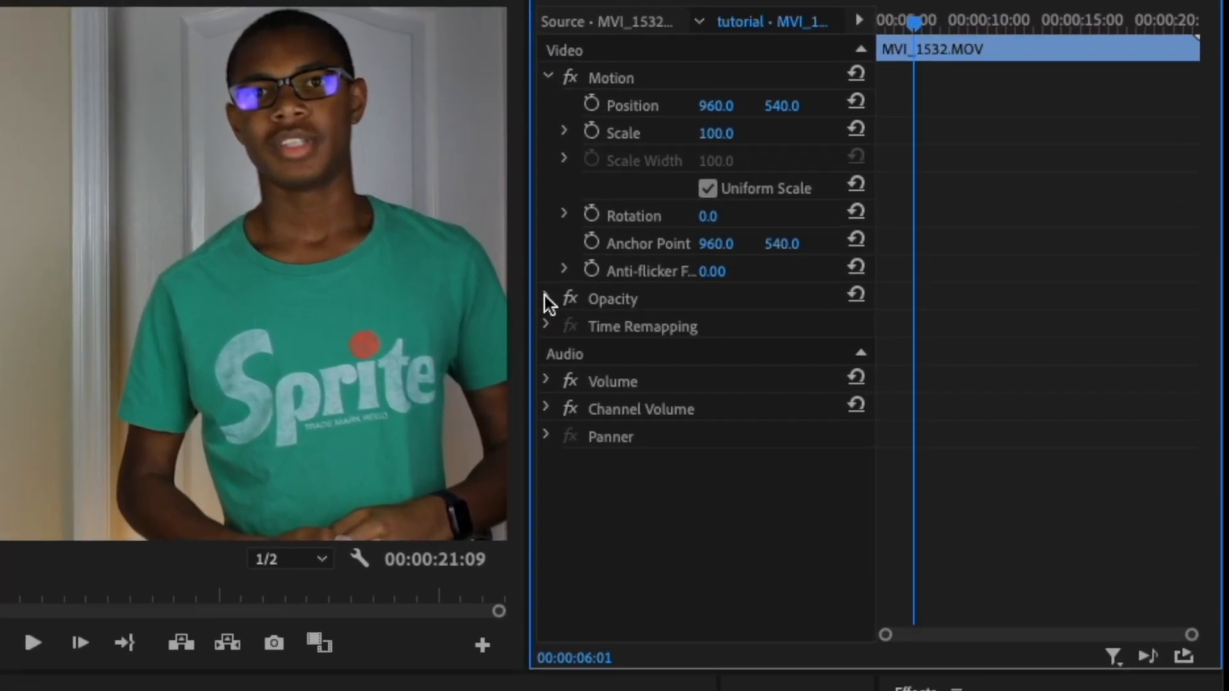
click(899, 210)
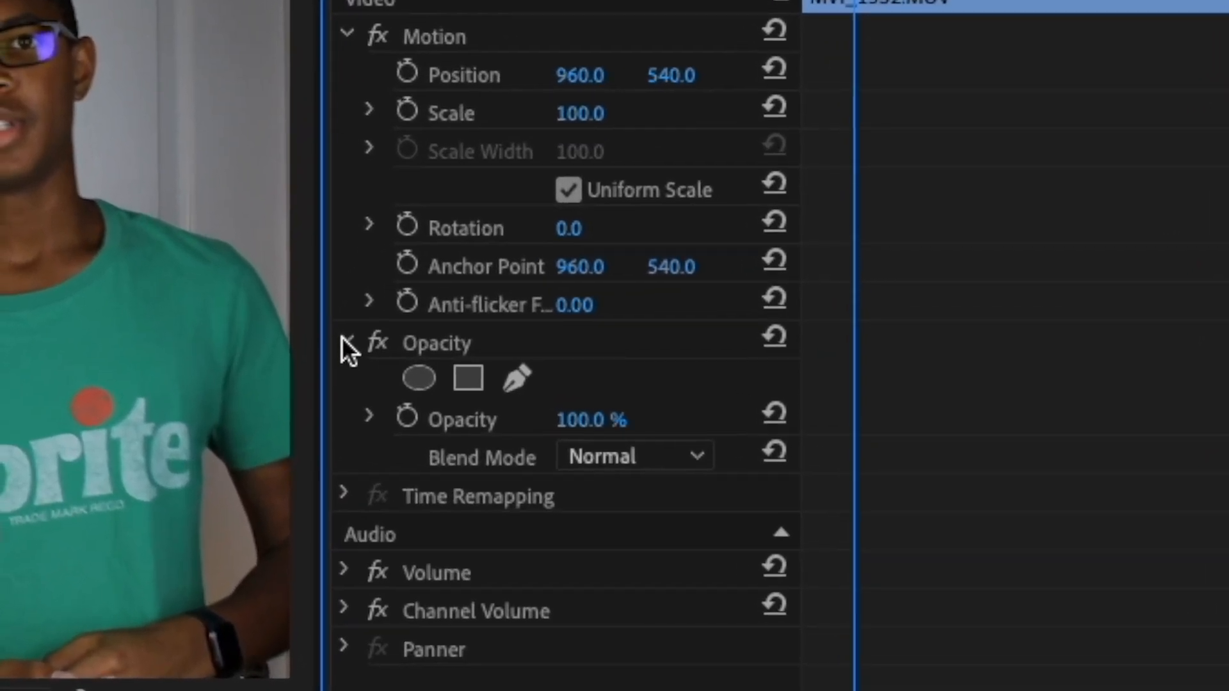
click(475, 384)
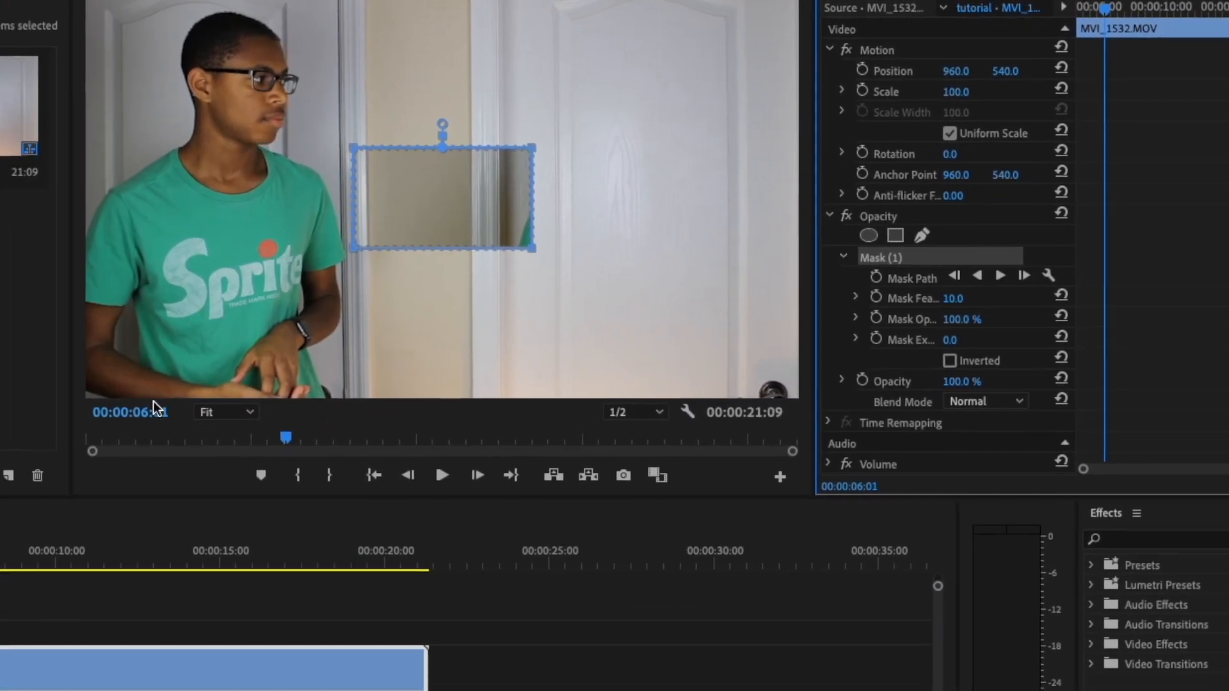
Step: Reshape the opacity mask to cover the right half of the frame, its left edge between the two people and outer corners beyond the picture
click(227, 412)
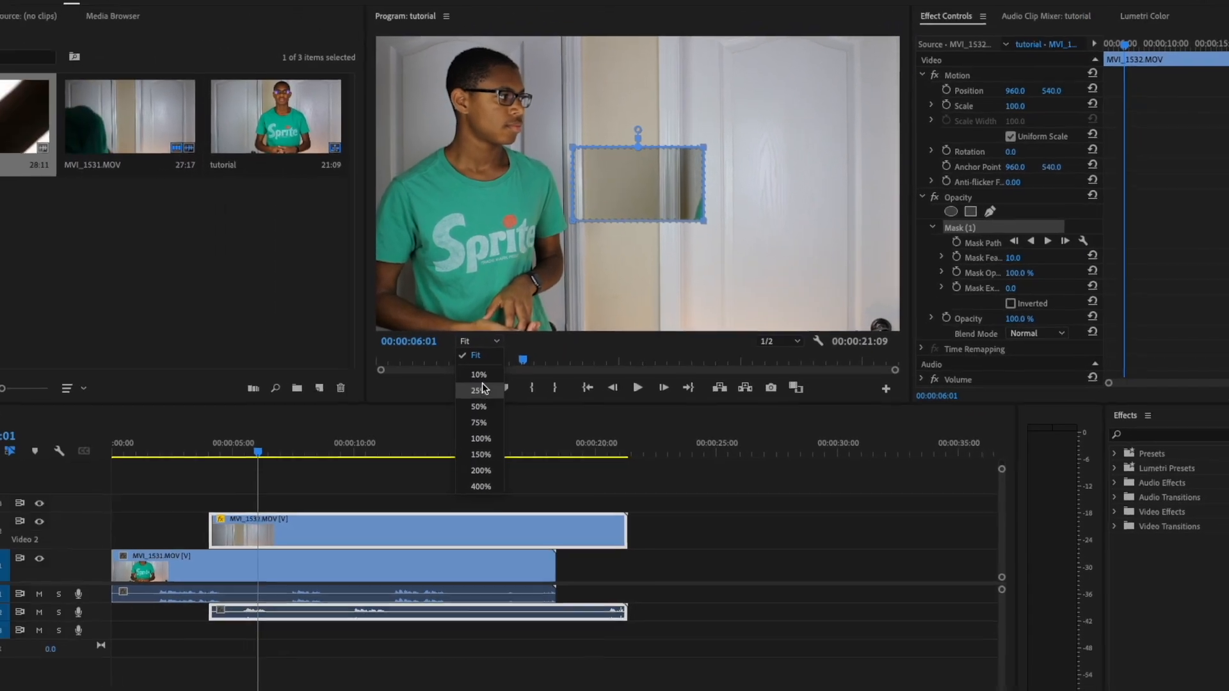
click(222, 470)
drag(686, 210, 813, 310)
drag(708, 119, 832, 91)
drag(630, 118, 636, 96)
drag(631, 161, 665, 301)
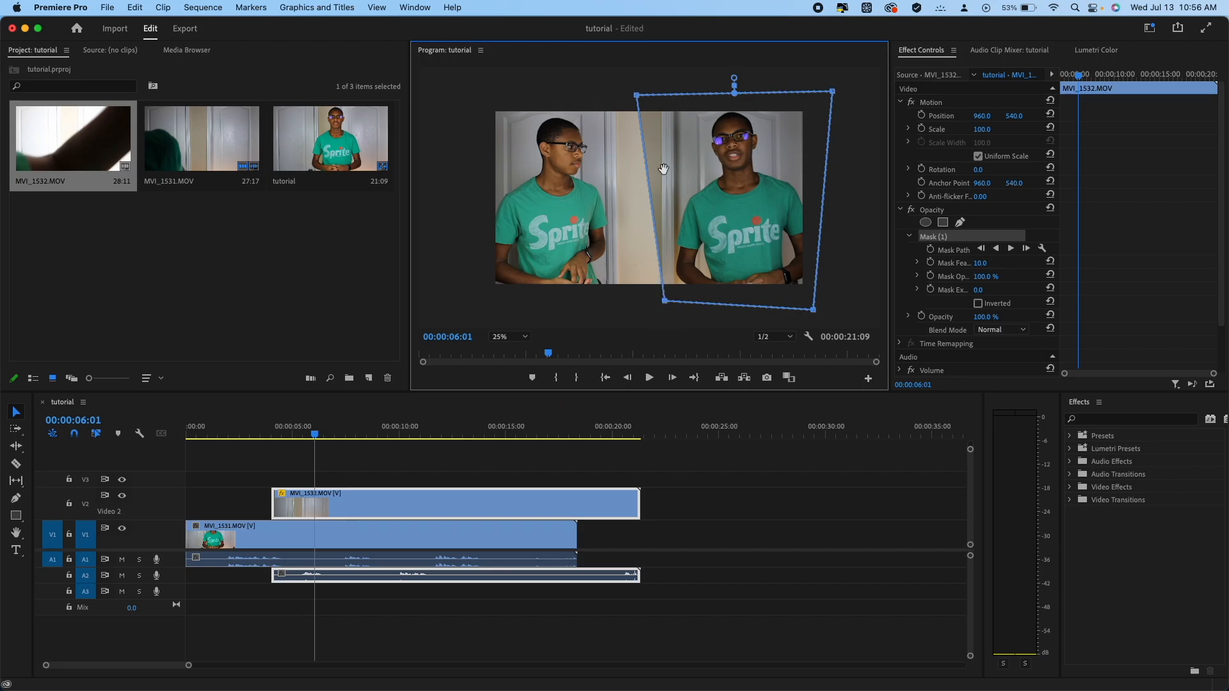
mouse_move(636, 95)
mouse_down()
mouse_move(734, 110)
mouse_move(811, 186)
mouse_move(813, 224)
mouse_move(635, 32)
mouse_move(658, 96)
mouse_up()
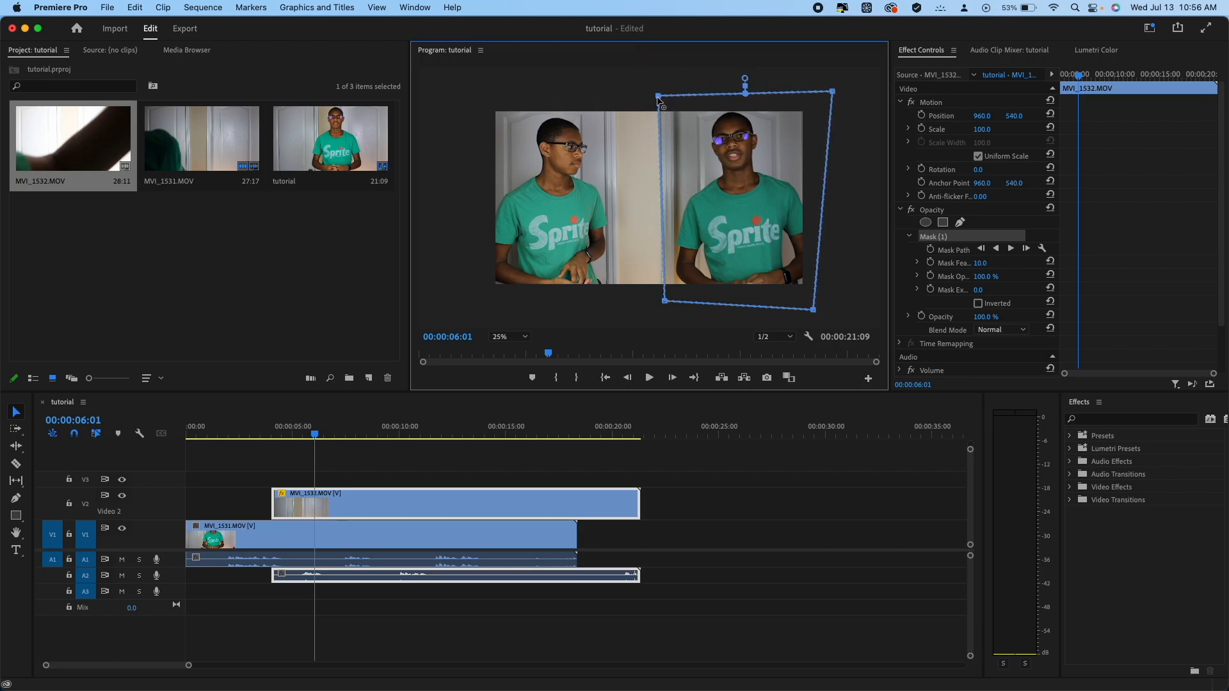
mouse_move(748, 222)
mouse_down()
mouse_move(728, 226)
mouse_move(743, 228)
mouse_up()
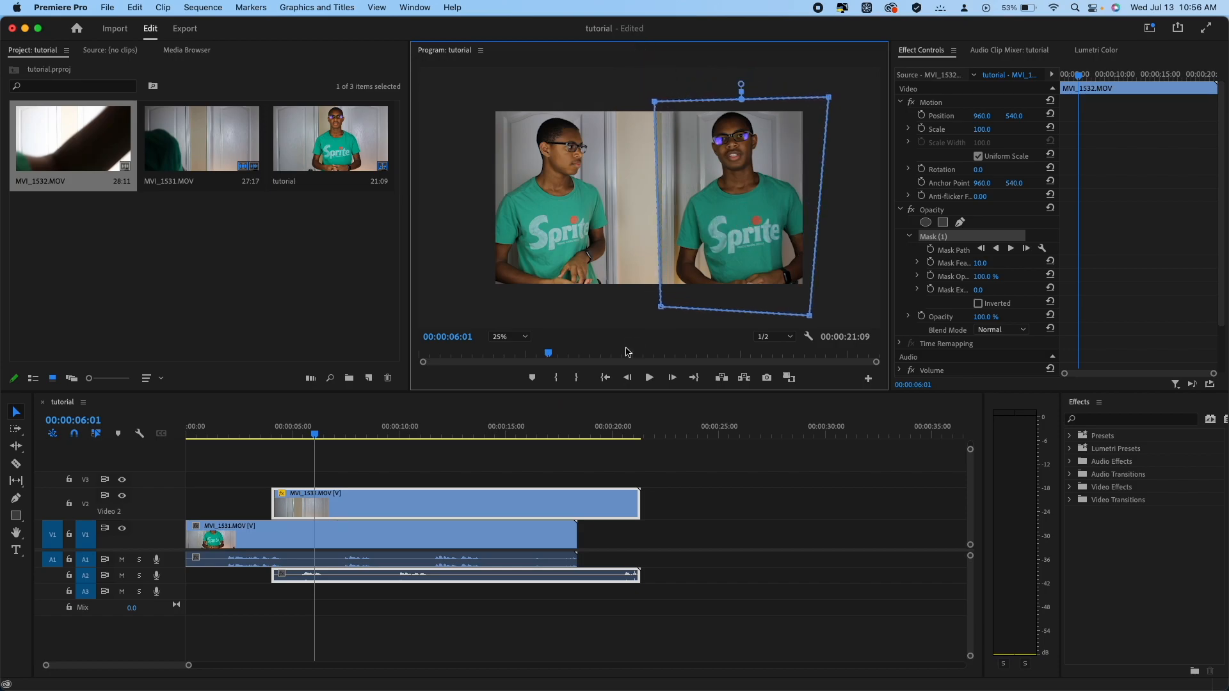
Step: With Lumetri Color's Color Wheels & Match, brighten the midtones and highlights of MVI_1532.MOV and slightly darken its shadows
click(1080, 52)
scroll(1047, 258, down, 5)
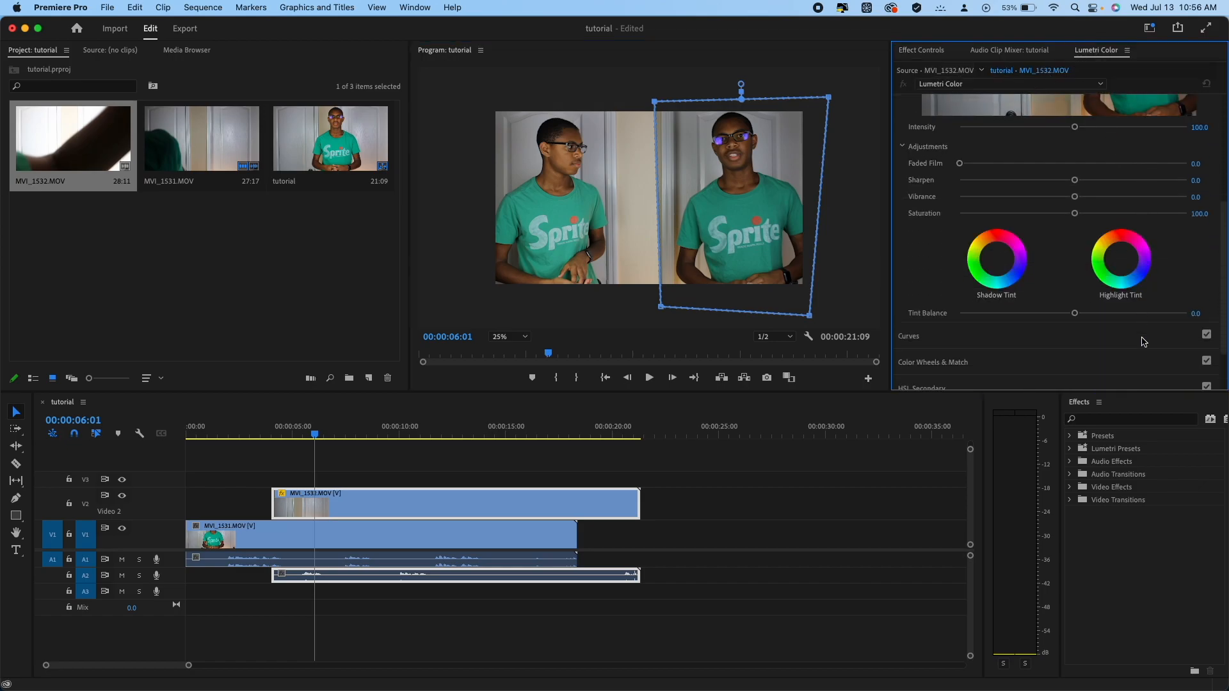
scroll(1131, 333, up, 3)
scroll(1131, 334, down, 6)
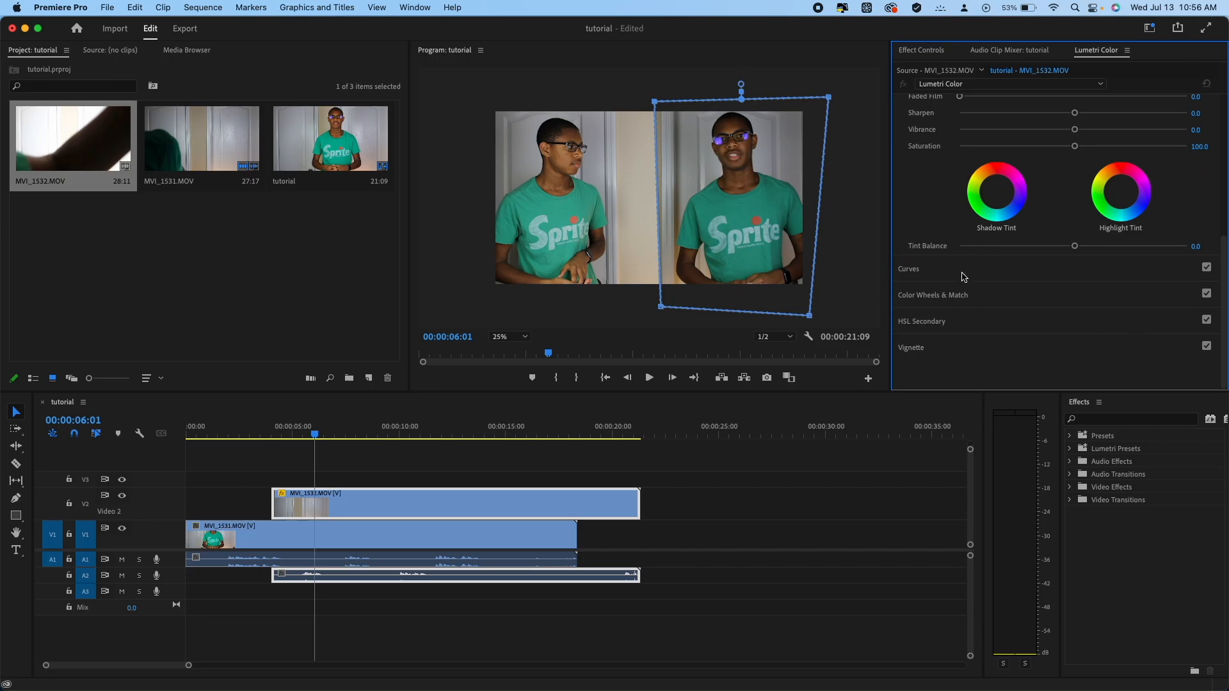
scroll(963, 276, up, 3)
scroll(964, 276, down, 3)
click(960, 296)
scroll(941, 329, up, 3)
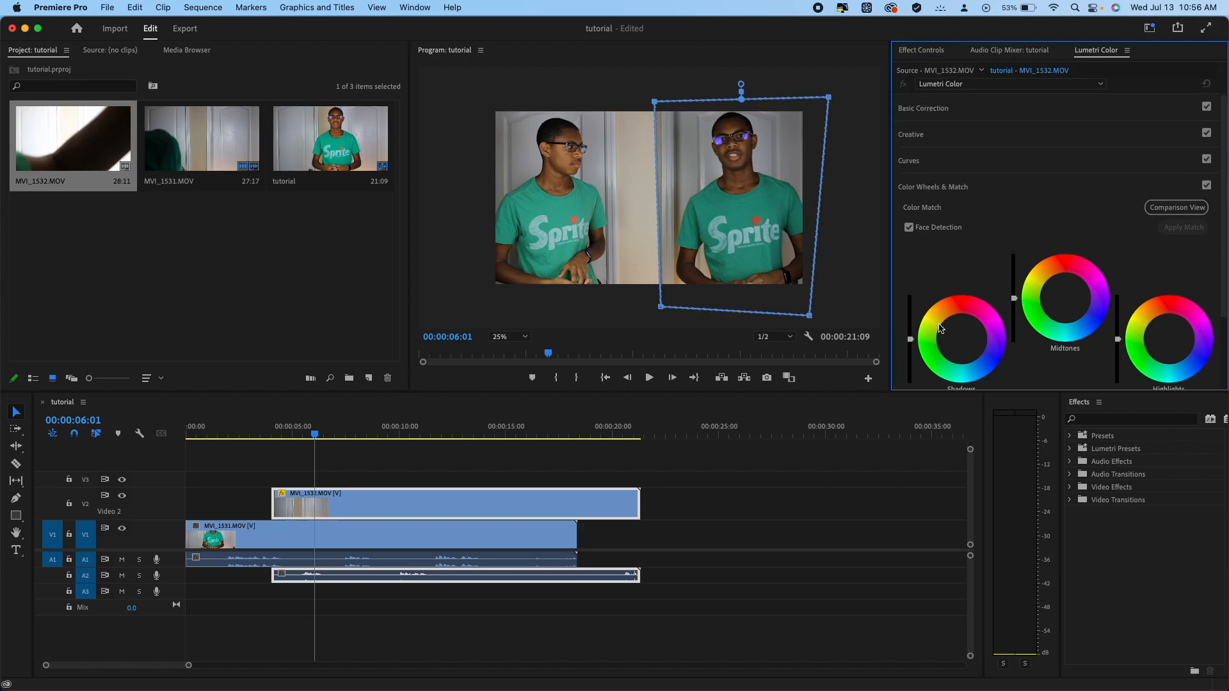
drag(1014, 298, 1014, 269)
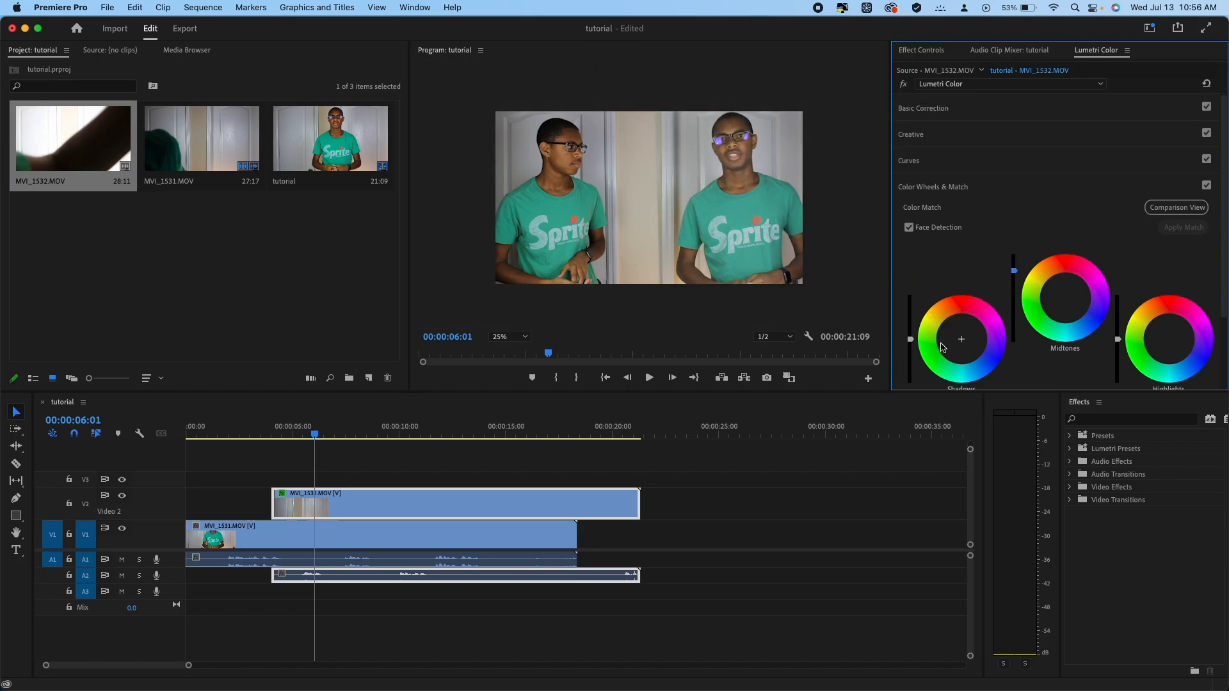
mouse_move(910, 338)
mouse_down()
mouse_move(910, 320)
mouse_move(910, 360)
mouse_move(910, 349)
mouse_up()
drag(1118, 340, 1118, 313)
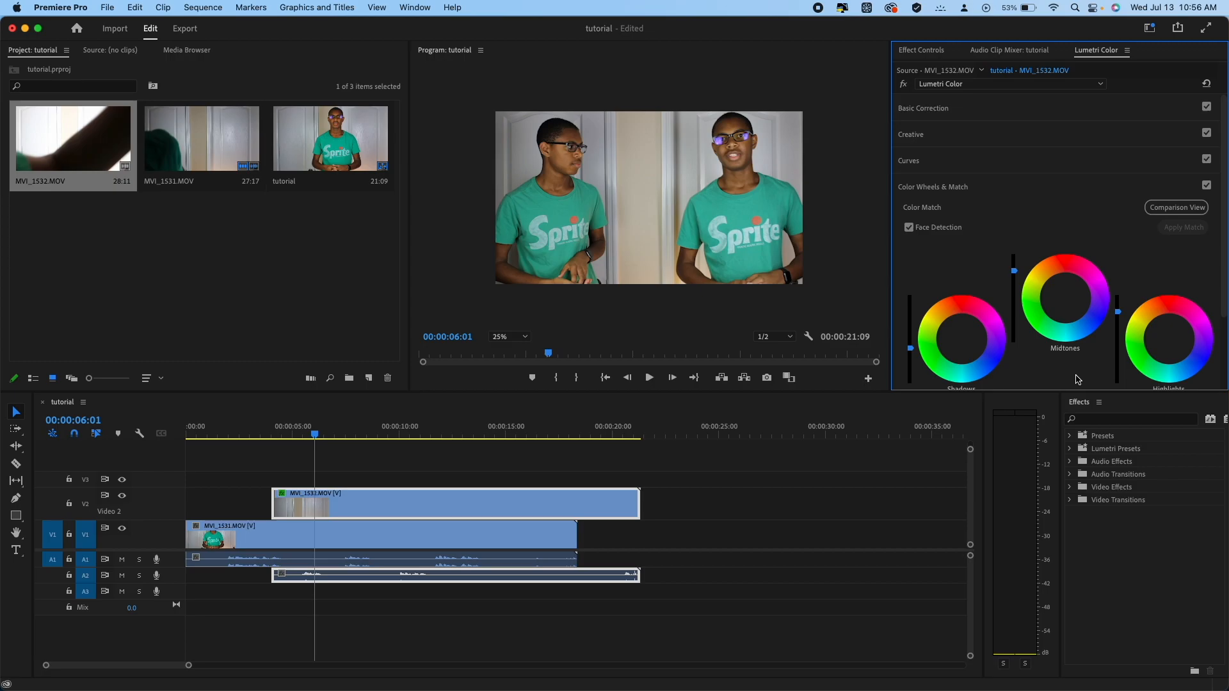